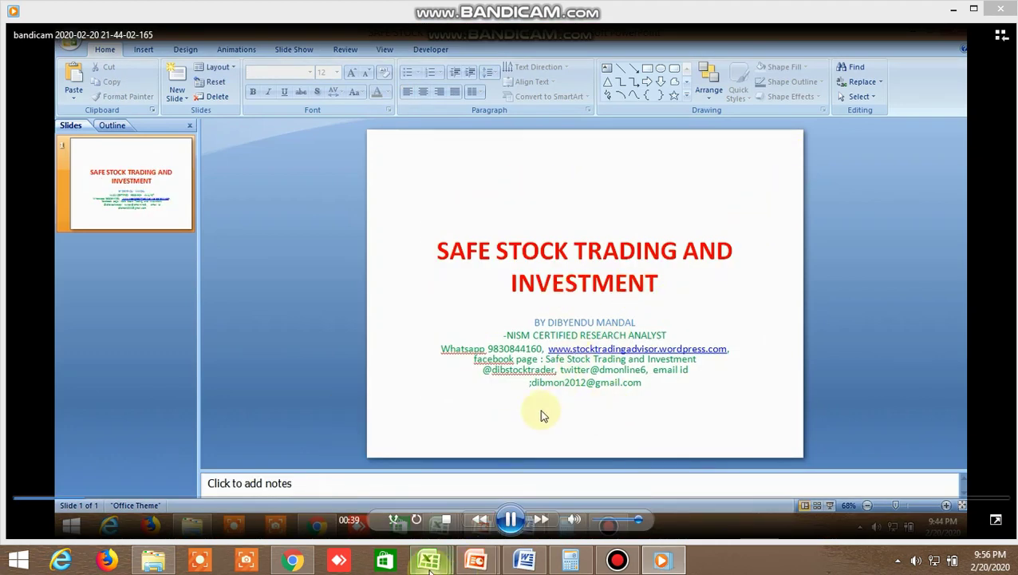
- Switch to the Excel workbook and examine the NIFTY and BANKNIFTY target stock prices with their winning probabilities on the OPTION CHAIN IV sheet
mouse_move(431, 568)
click(604, 488)
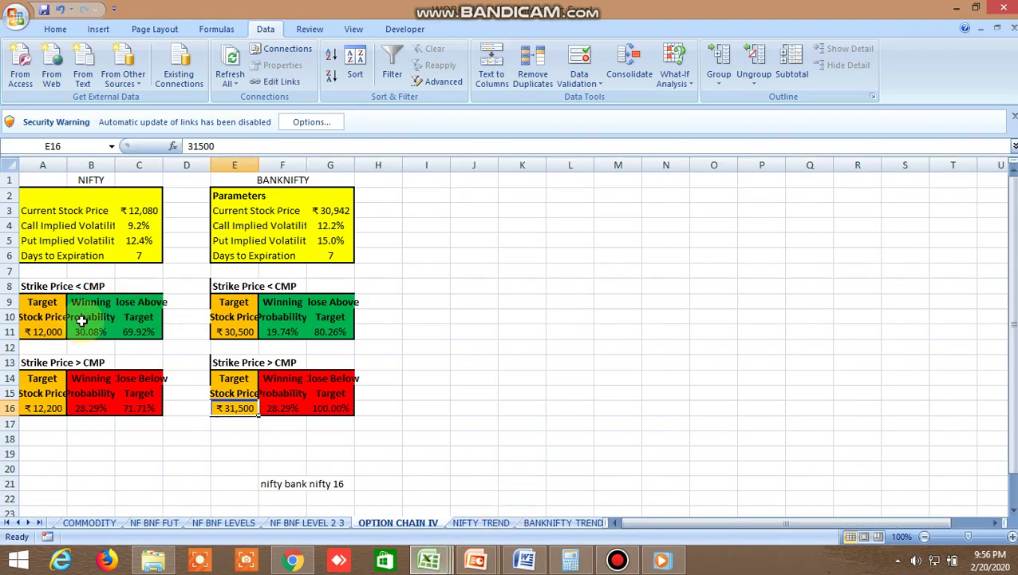
click(43, 334)
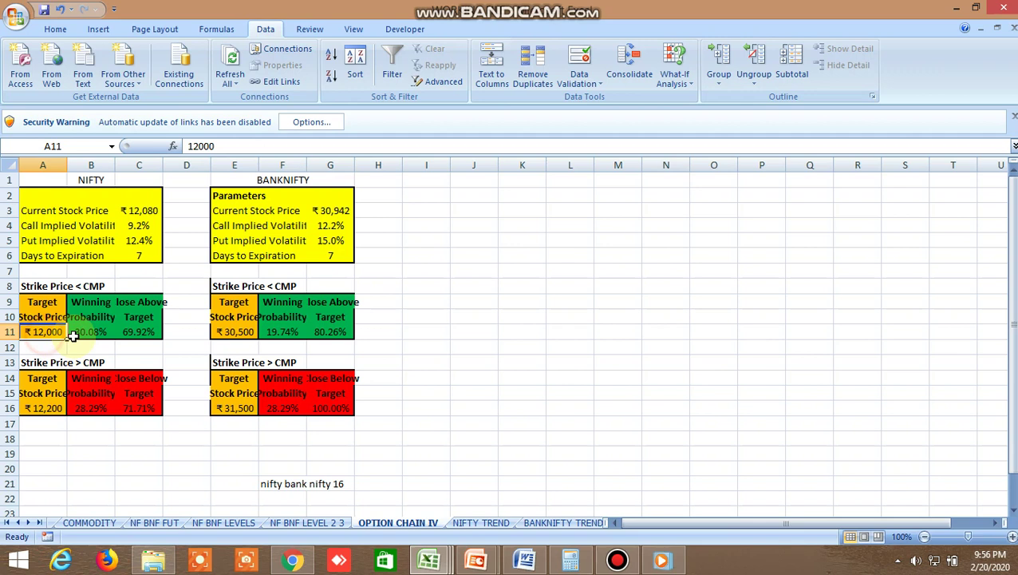
click(49, 410)
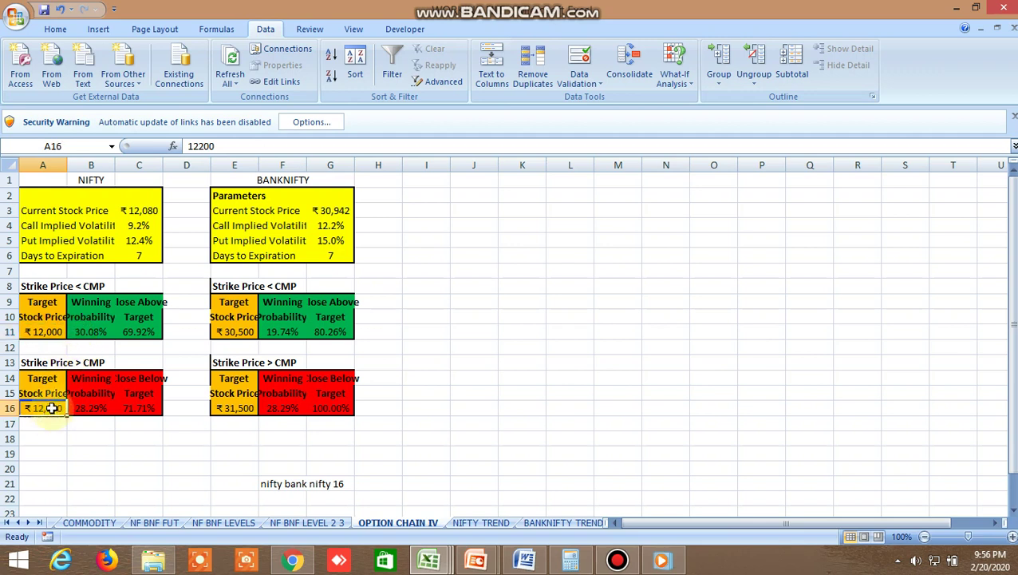
click(44, 331)
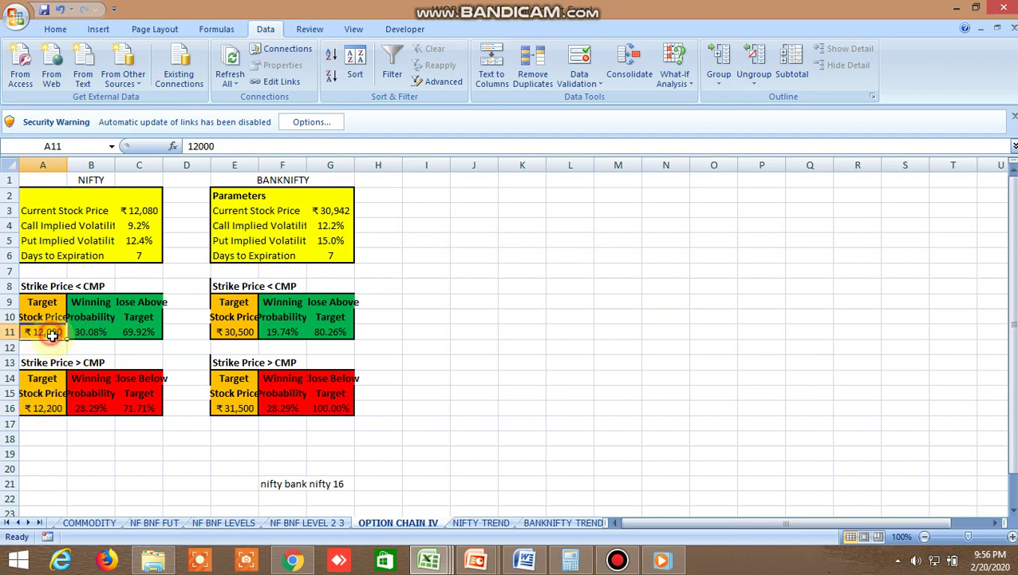
click(139, 255)
click(55, 333)
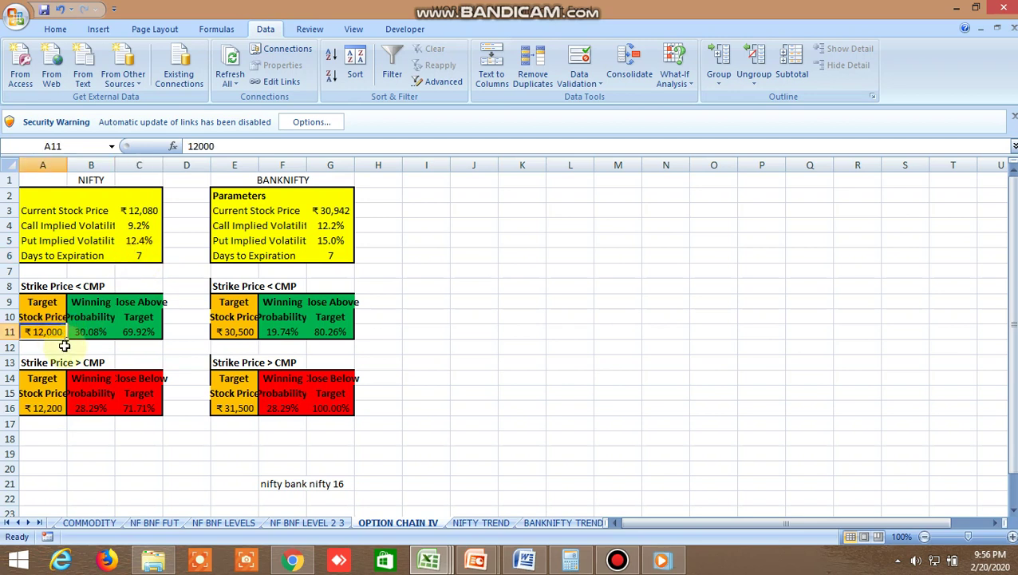
click(47, 409)
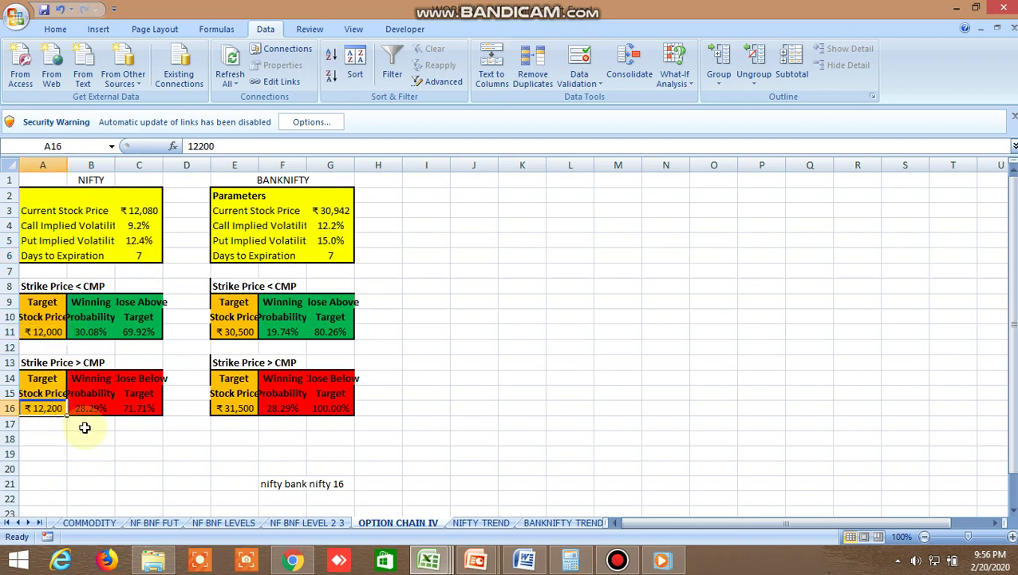
click(54, 331)
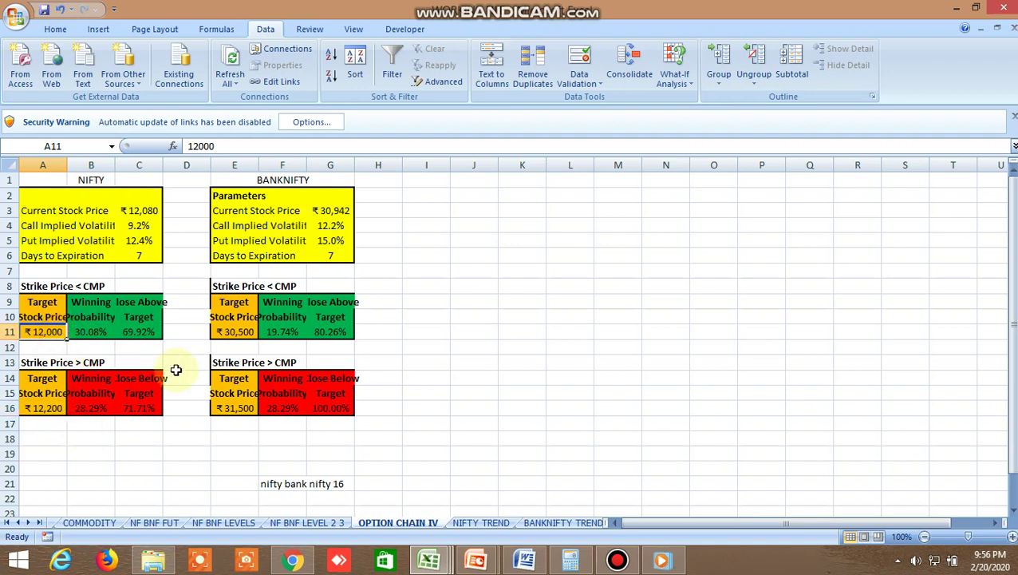
click(227, 333)
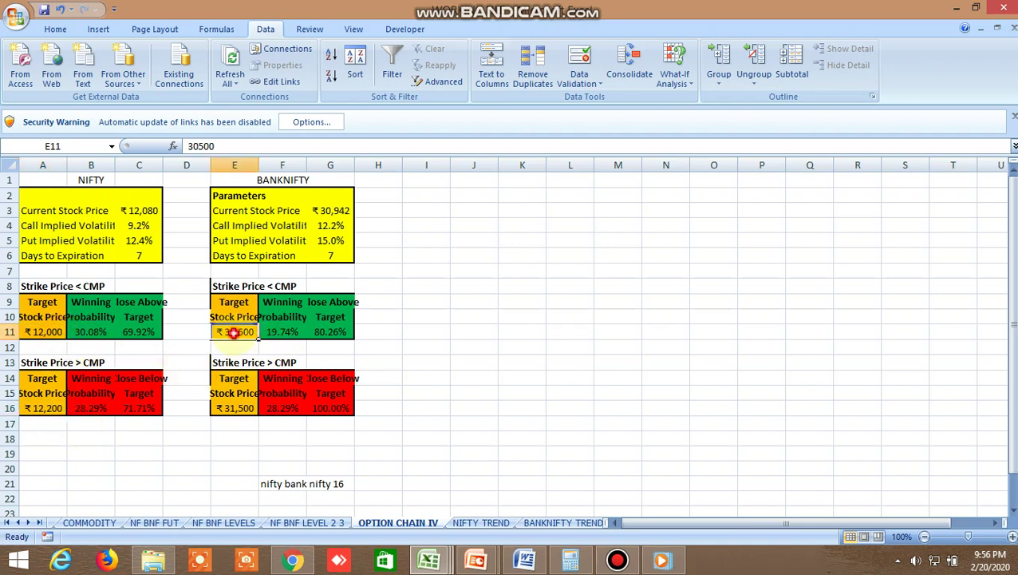
click(245, 409)
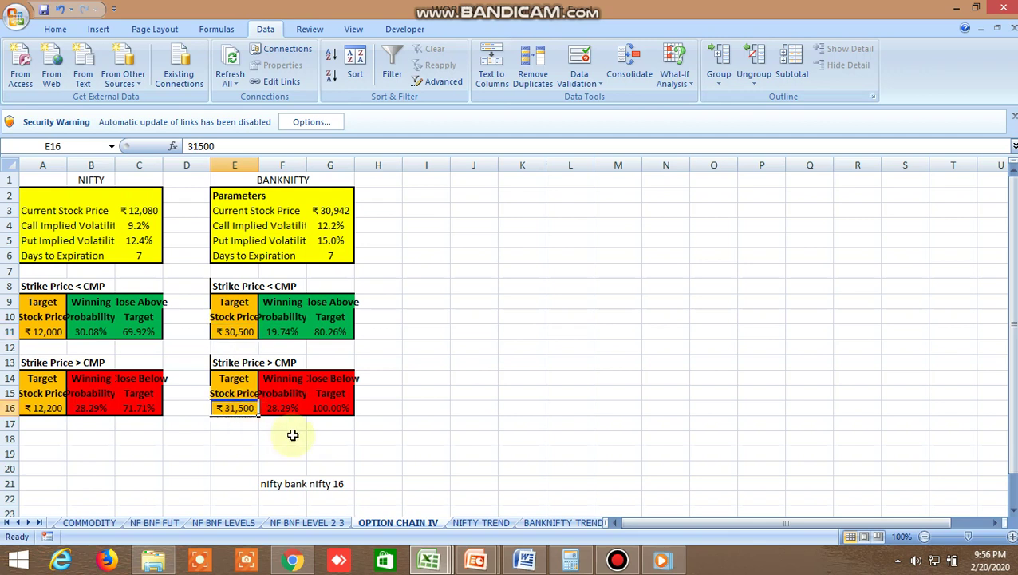
- Switch to Chrome to examine the NIFTY option chain for the 27FEB2020 expiry, and return to the video in Windows Media Player
click(305, 561)
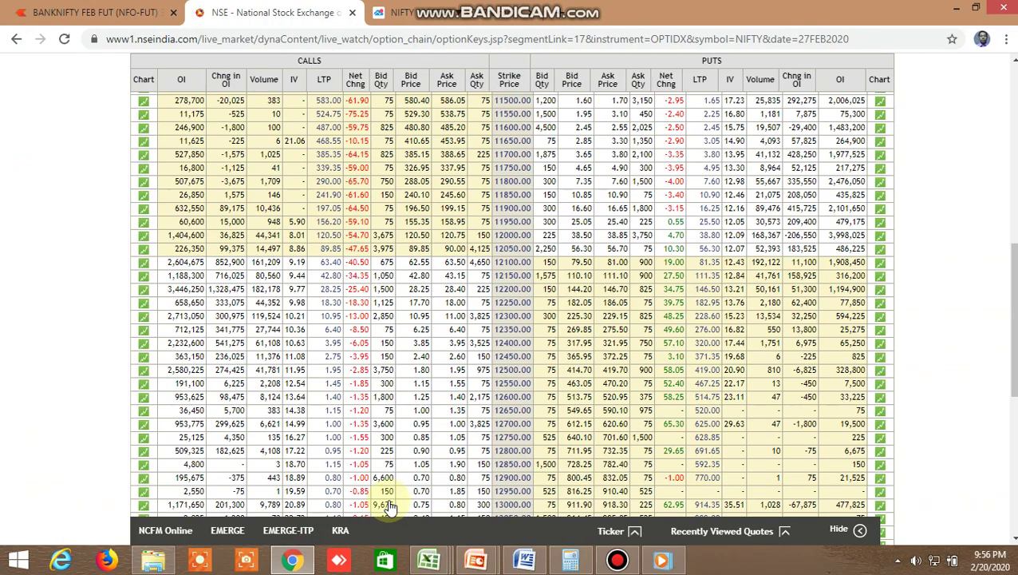
click(620, 561)
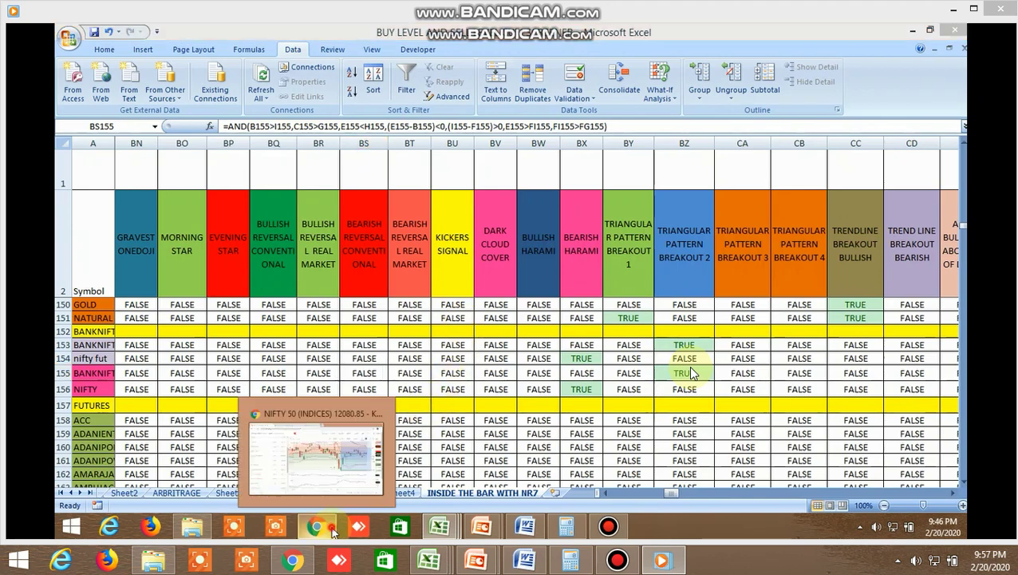
click(334, 533)
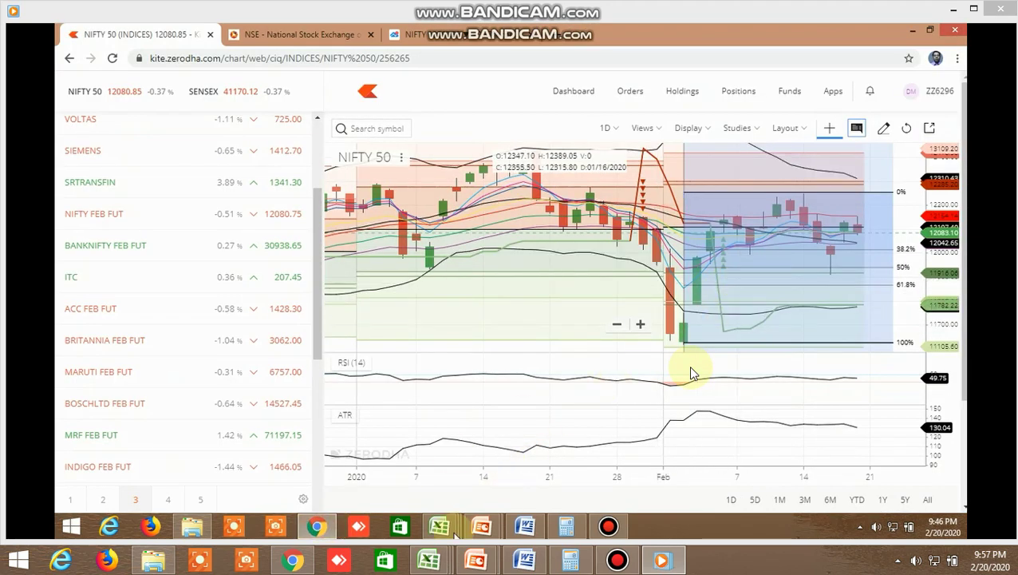
mouse_move(441, 528)
click(455, 470)
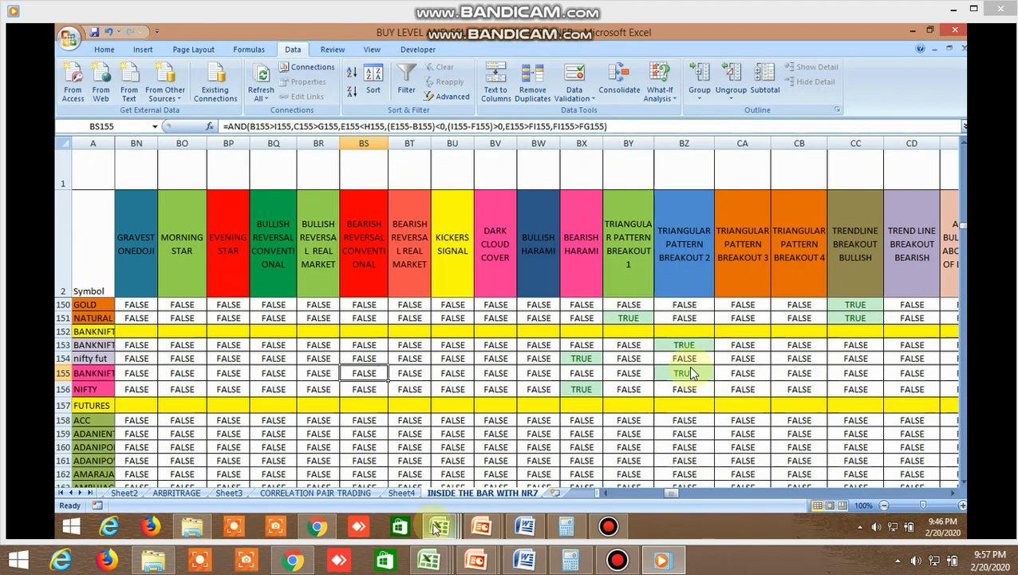
key(alt+Tab)
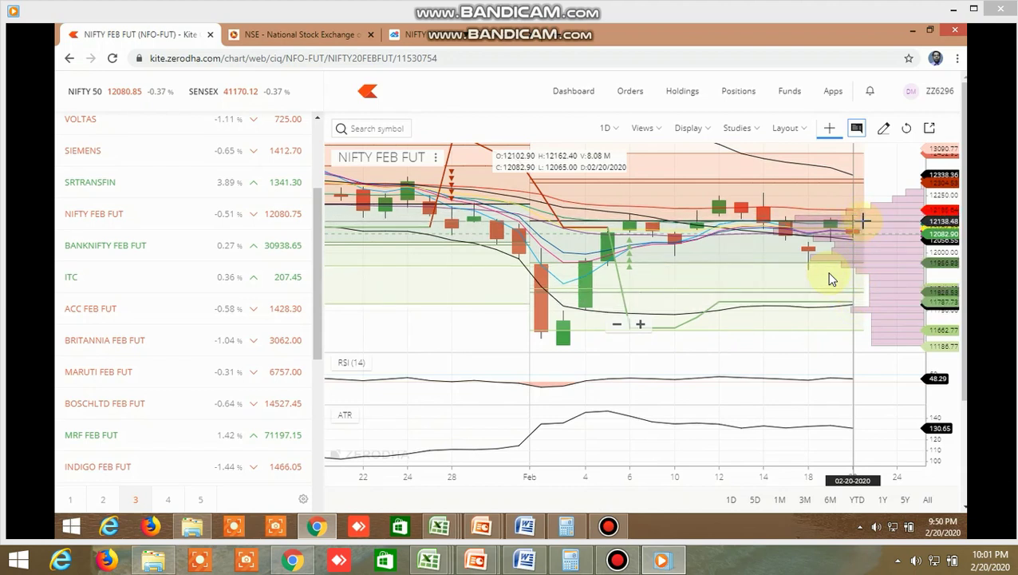
mouse_move(829, 278)
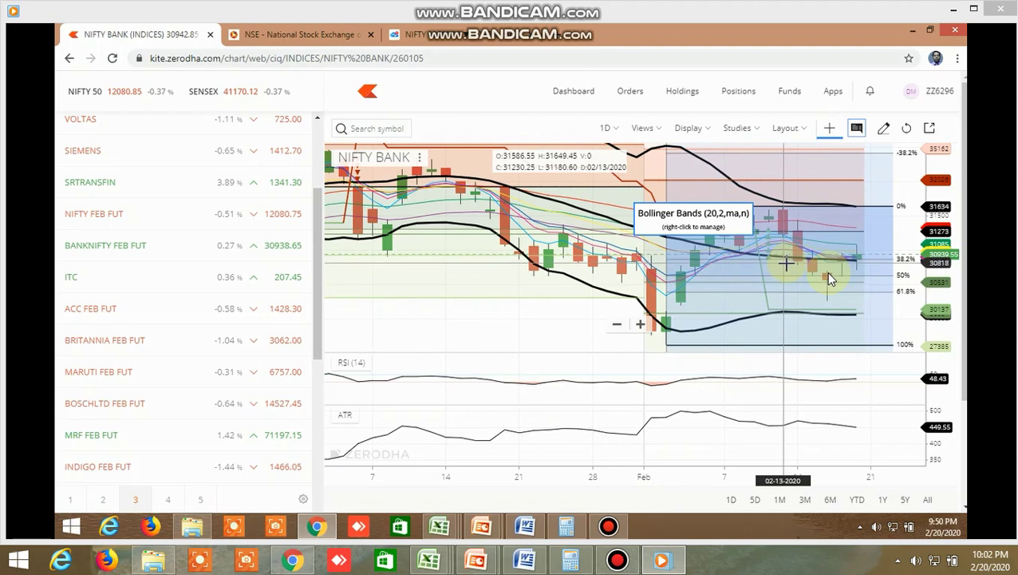
mouse_move(493, 496)
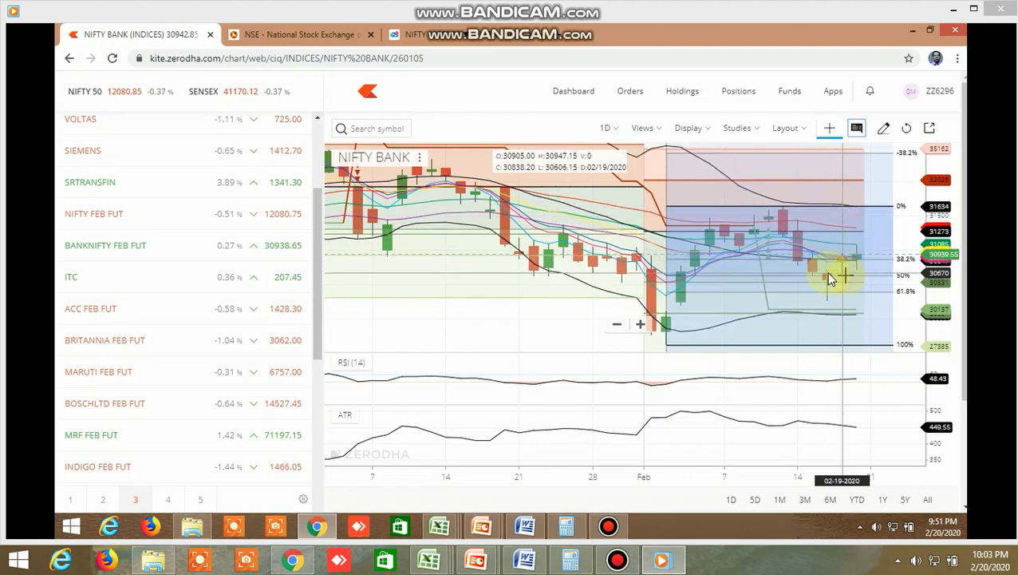
mouse_move(822, 268)
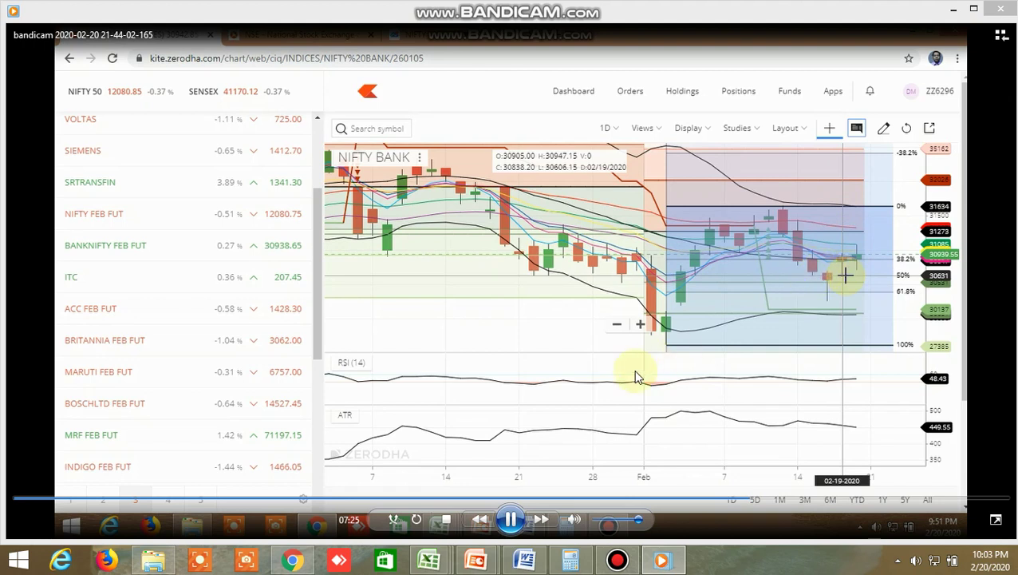
- Switch to Chrome and load the BANKNIFTY option chain on the NSE options contracts page
click(295, 562)
scroll(381, 253, down, 1)
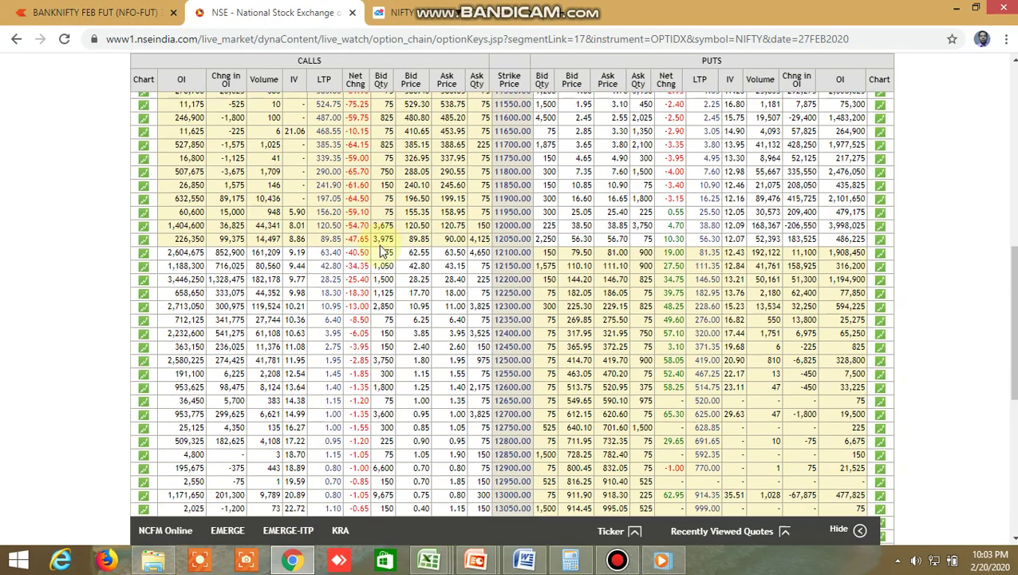
scroll(382, 252, up, 15)
click(294, 247)
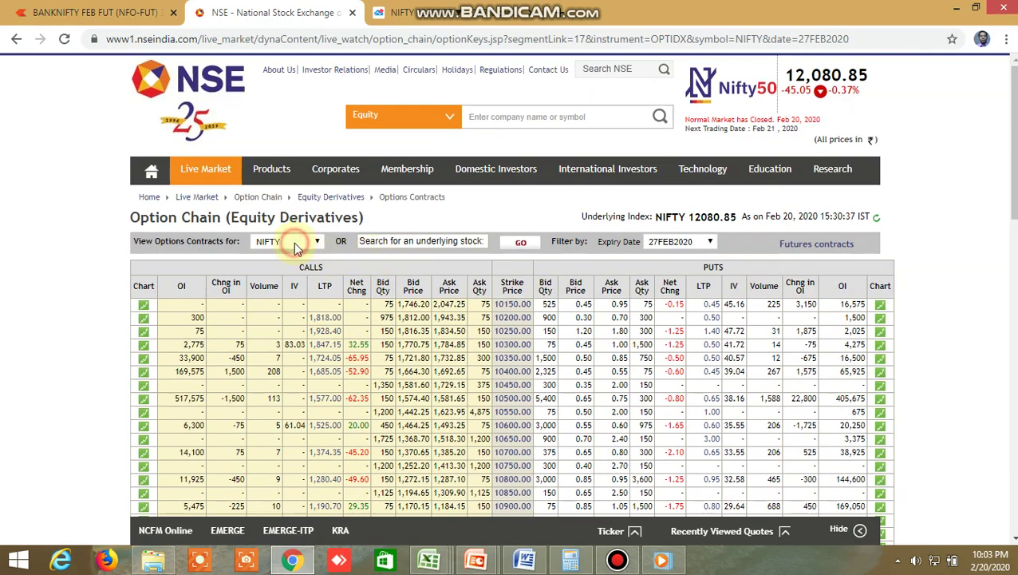
click(292, 287)
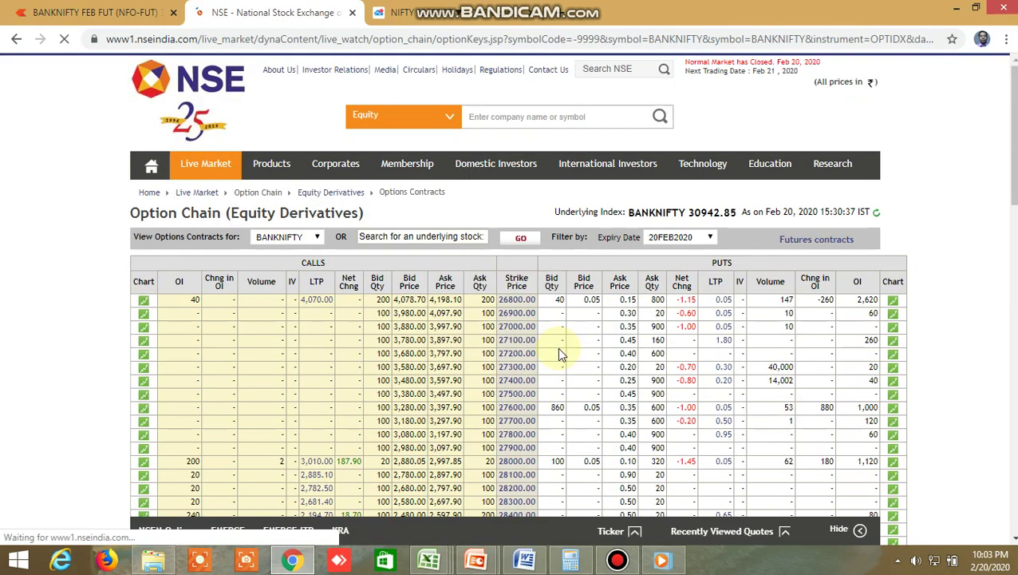
- Filter the BANKNIFTY option chain by the 27FEB2020 expiry date and return to the video in Windows Media Player
scroll(580, 388, down, 5)
scroll(580, 389, up, 4)
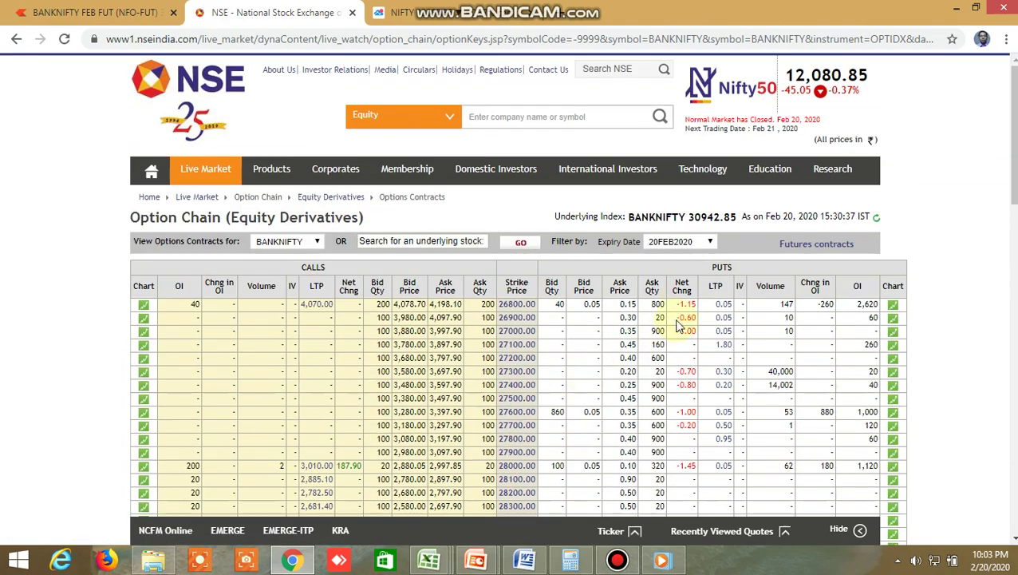
click(688, 249)
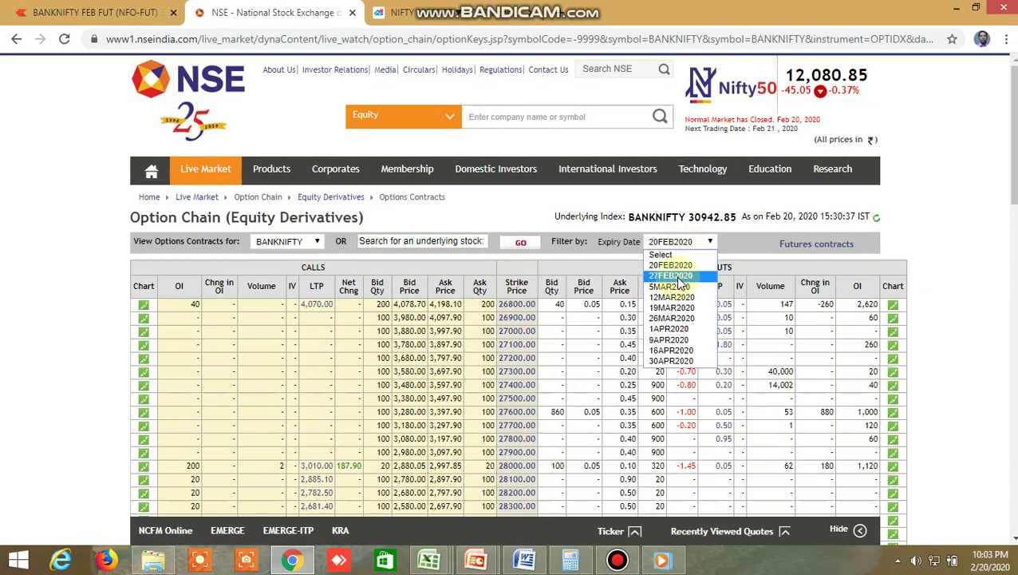
click(675, 272)
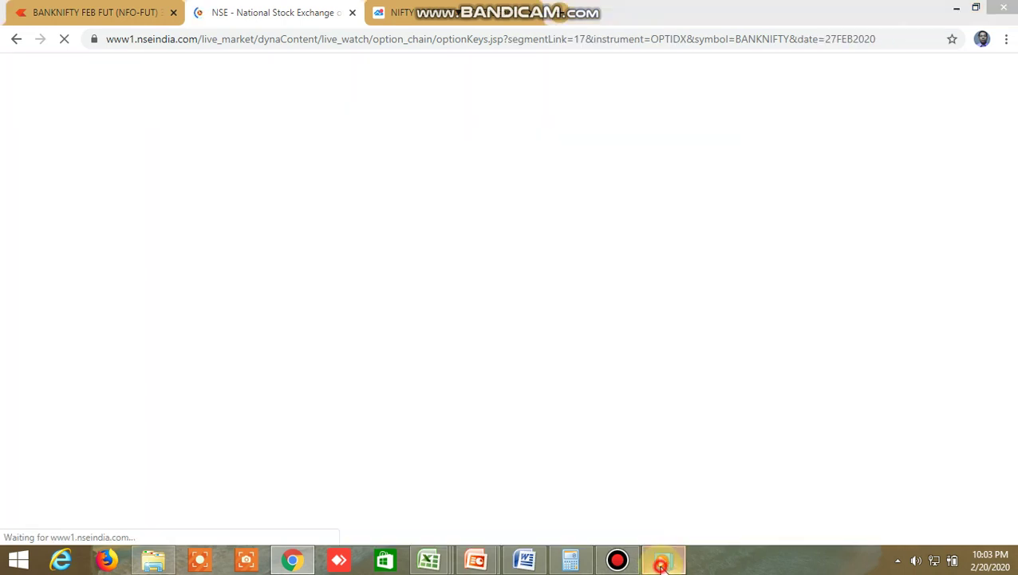
click(662, 562)
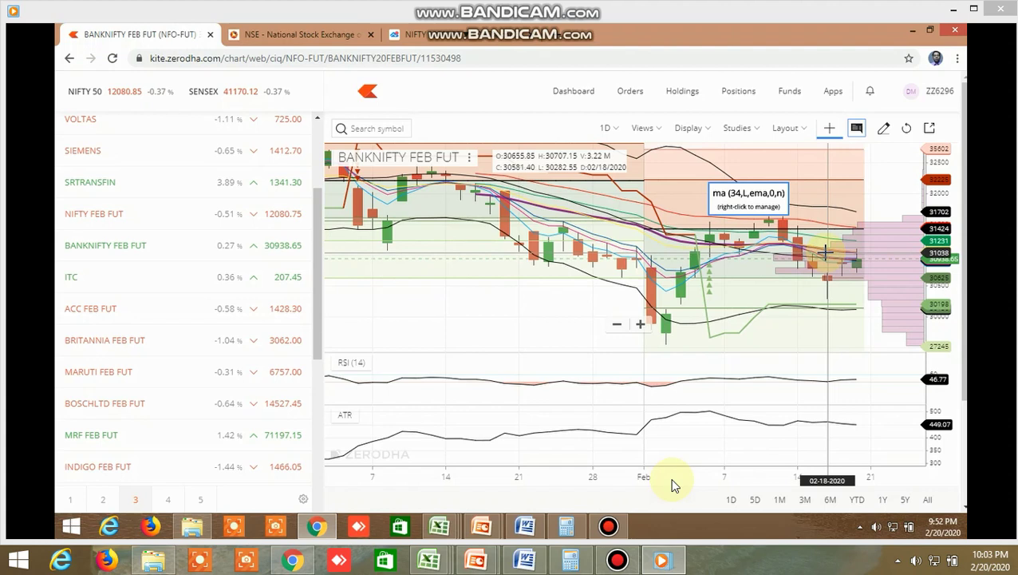
- Switch to Chrome to examine the BANKNIFTY option chain's open interest totals and its strikes from 29500 to 32400, and return to the video
mouse_move(574, 519)
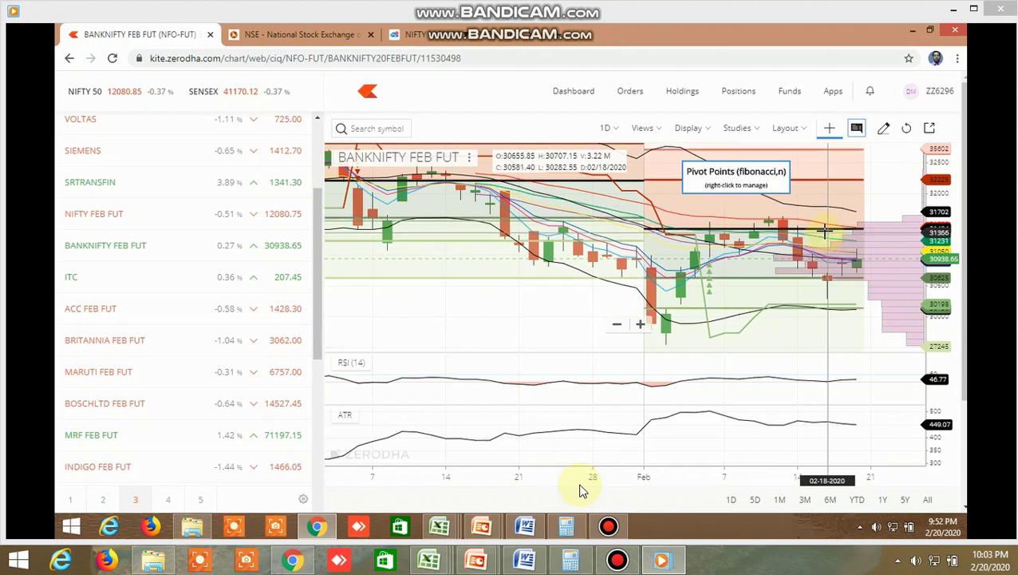
mouse_move(580, 490)
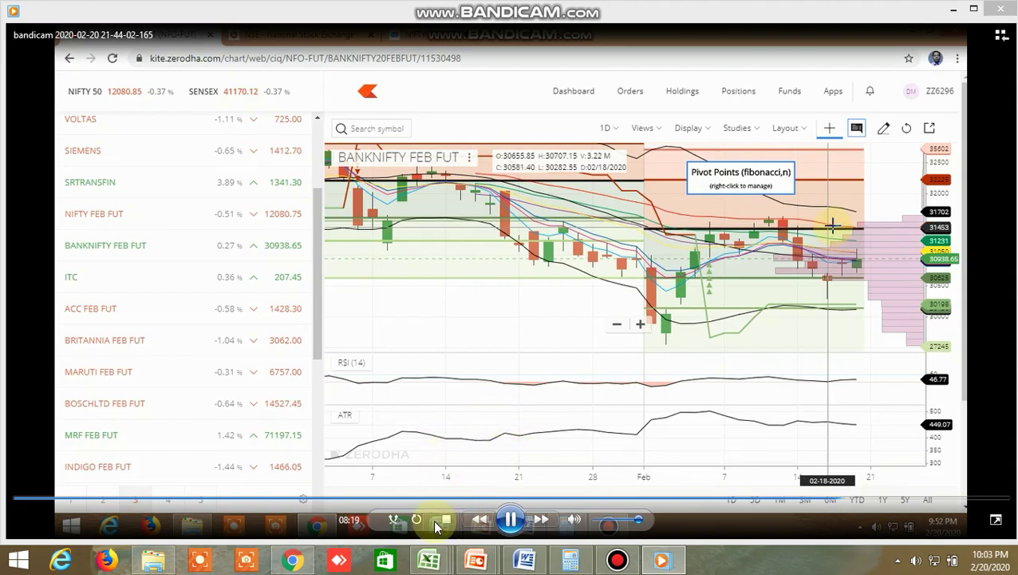
click(278, 563)
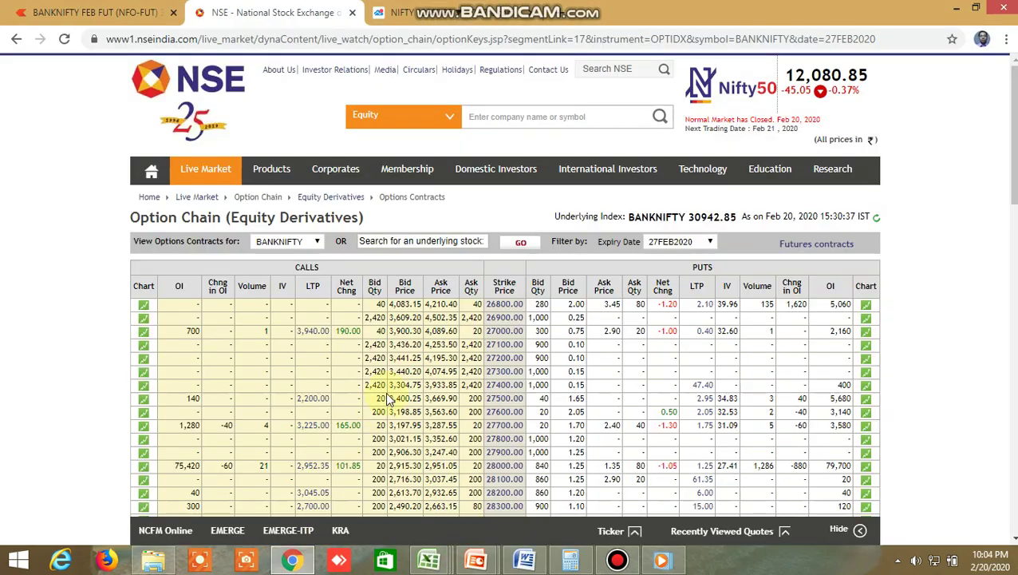
scroll(545, 290, down, 10)
scroll(556, 308, down, 7)
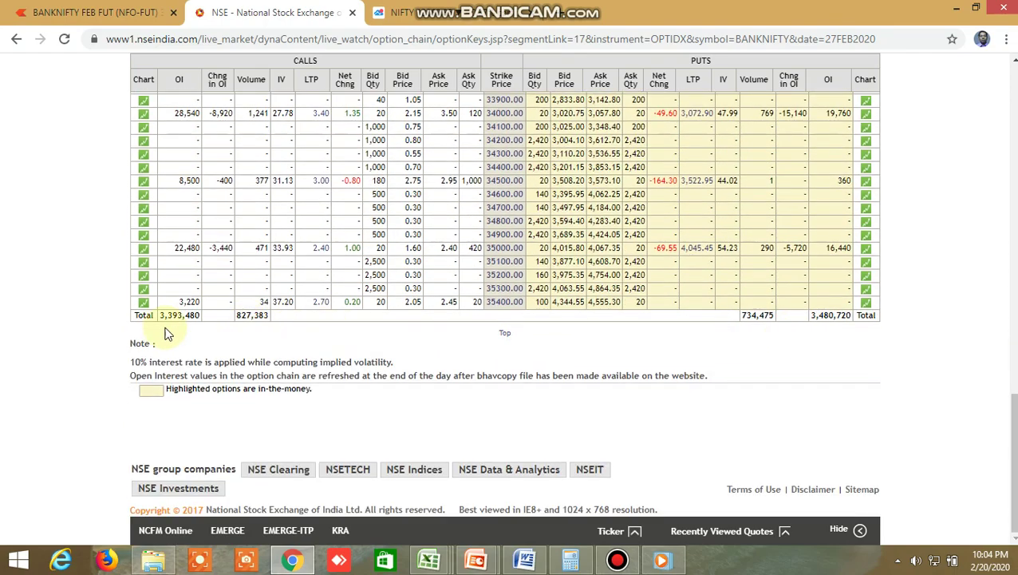
scroll(553, 305, up, 4)
scroll(549, 307, up, 4)
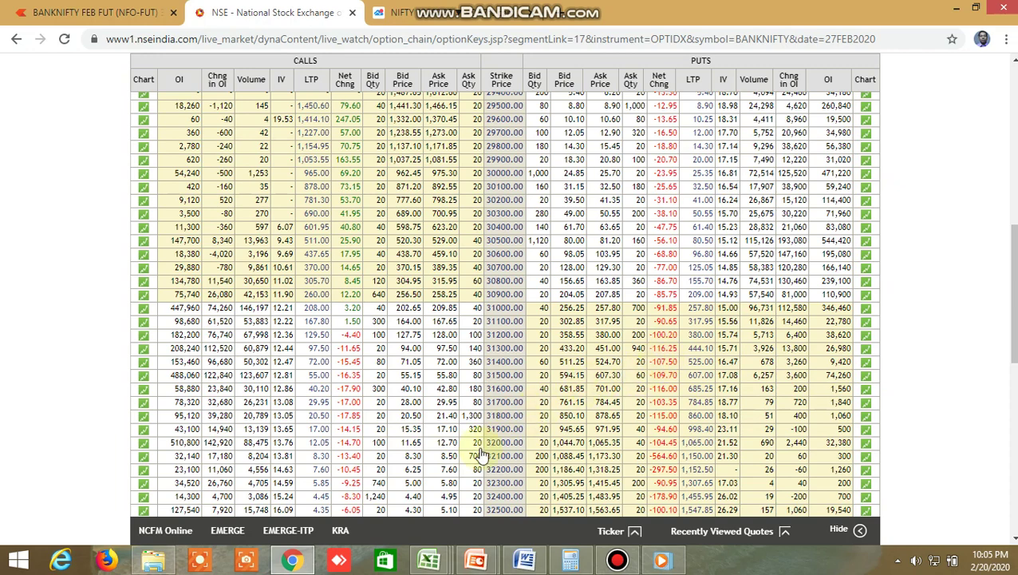
click(653, 564)
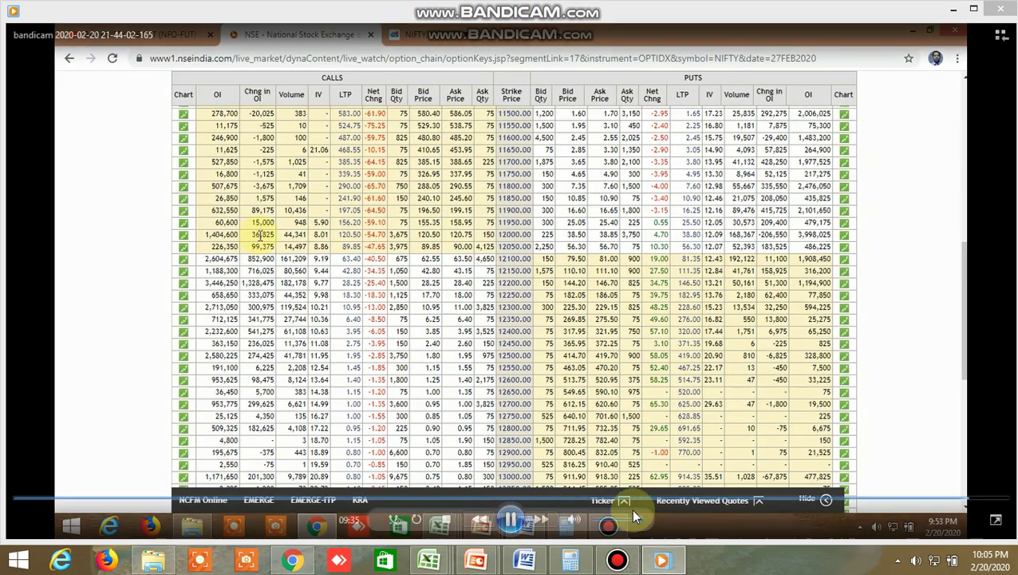